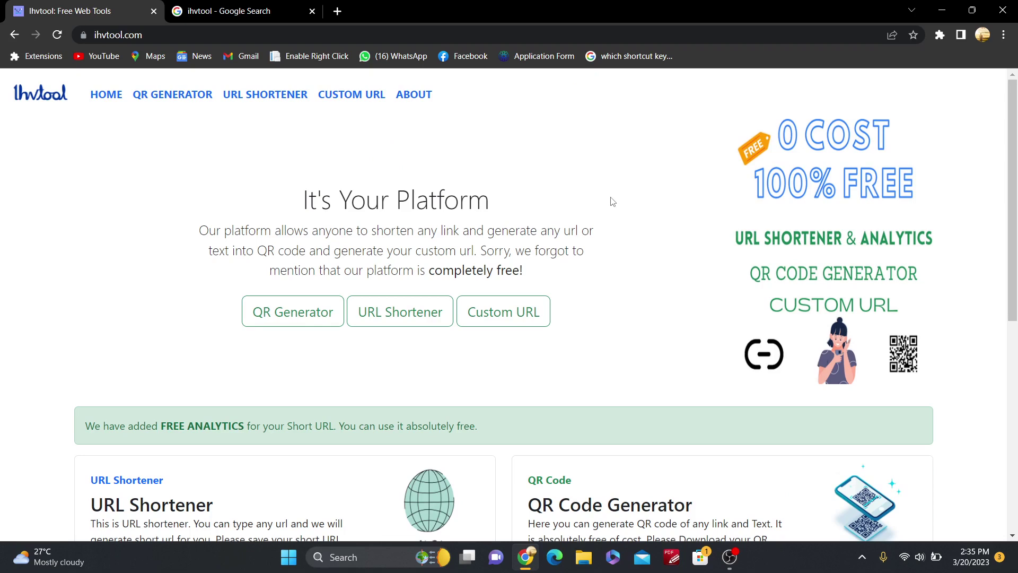
Scroll to the URL Shortener card on the ihvtool home page, then bring the 'ihvtool - Google Search' tab forward
{"action": "scroll", "coordinate": [613, 202], "scroll_direction": "down", "scroll_amount": 4}
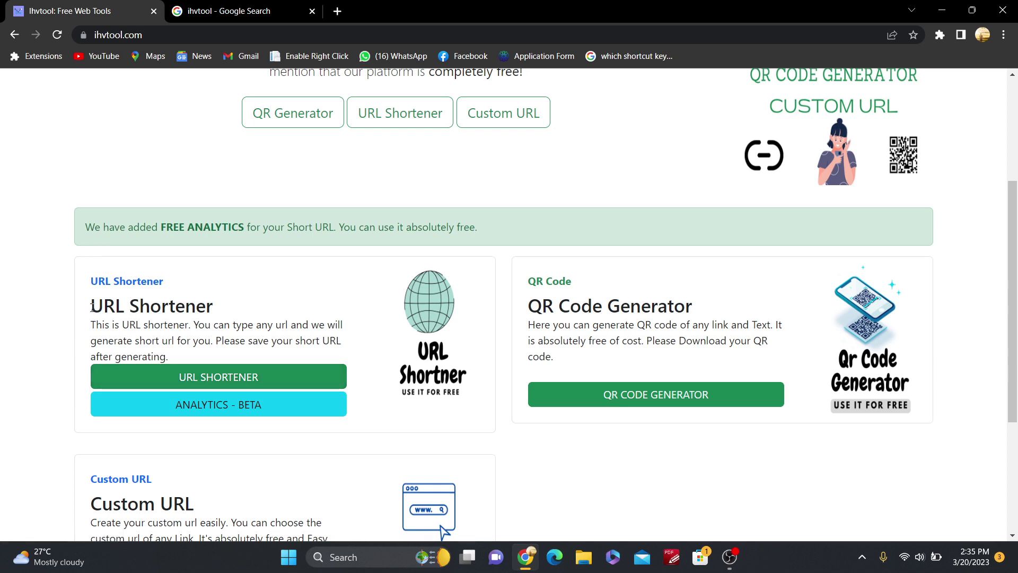
{"action": "left_click_drag", "start_coordinate": [92, 307], "coordinate": [242, 310]}
{"action": "left_click", "coordinate": [272, 310]}
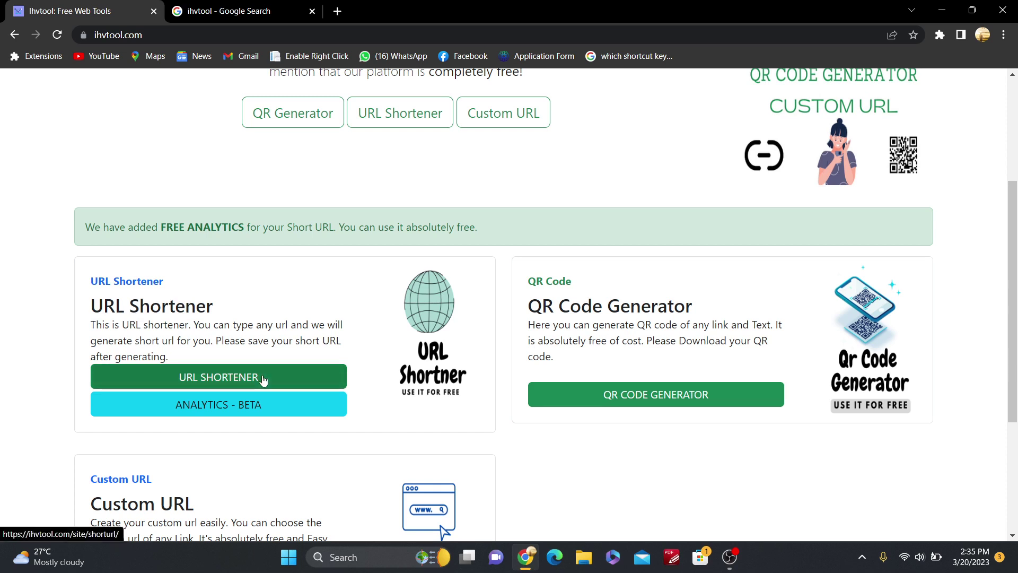
{"action": "left_click", "coordinate": [272, 6]}
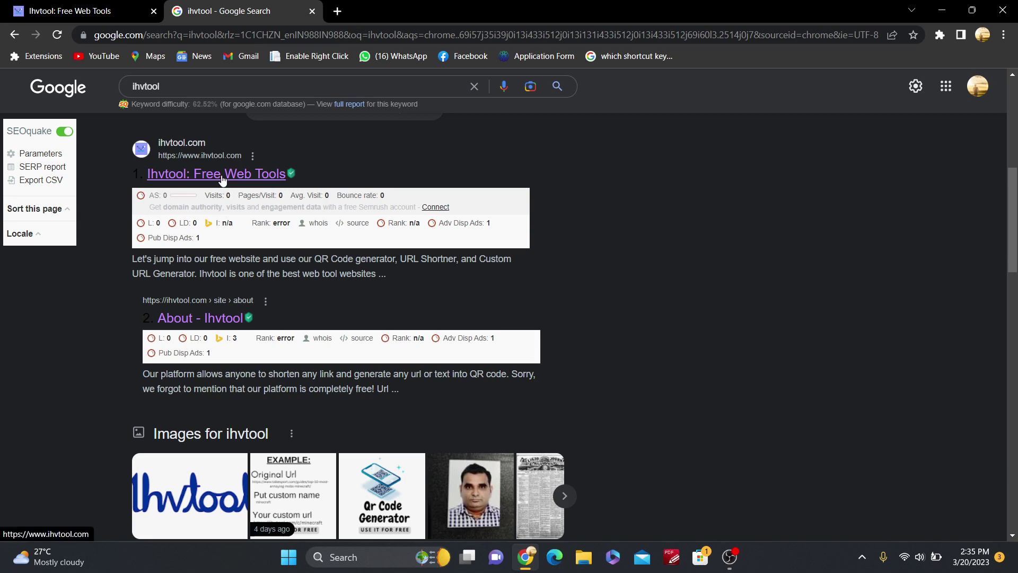
Open ihvtool's URL Shortener page and place the cursor in its empty Put Original URL field
{"action": "left_click", "coordinate": [133, 6]}
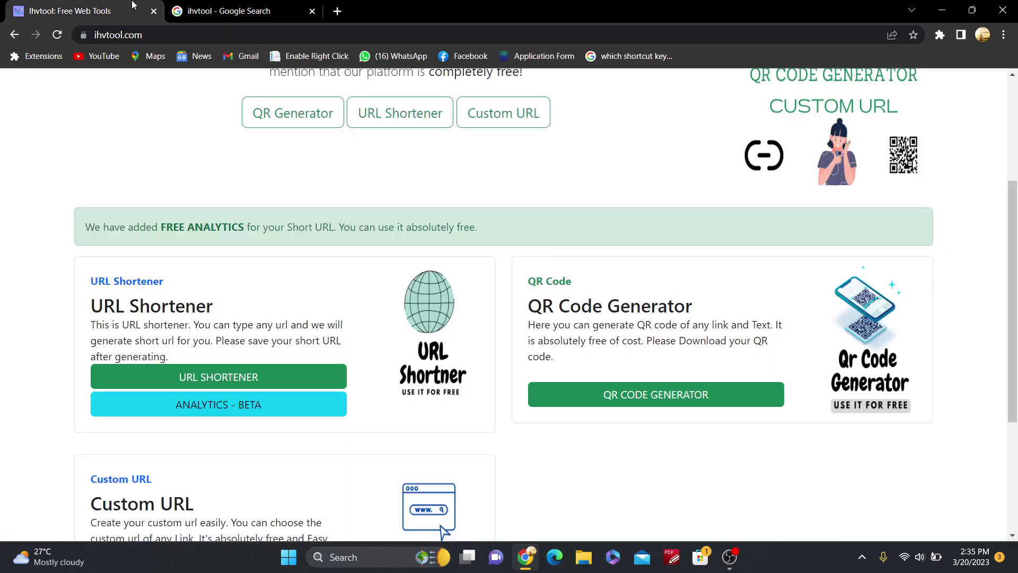
{"action": "left_click", "coordinate": [221, 386]}
{"action": "left_click", "coordinate": [207, 238]}
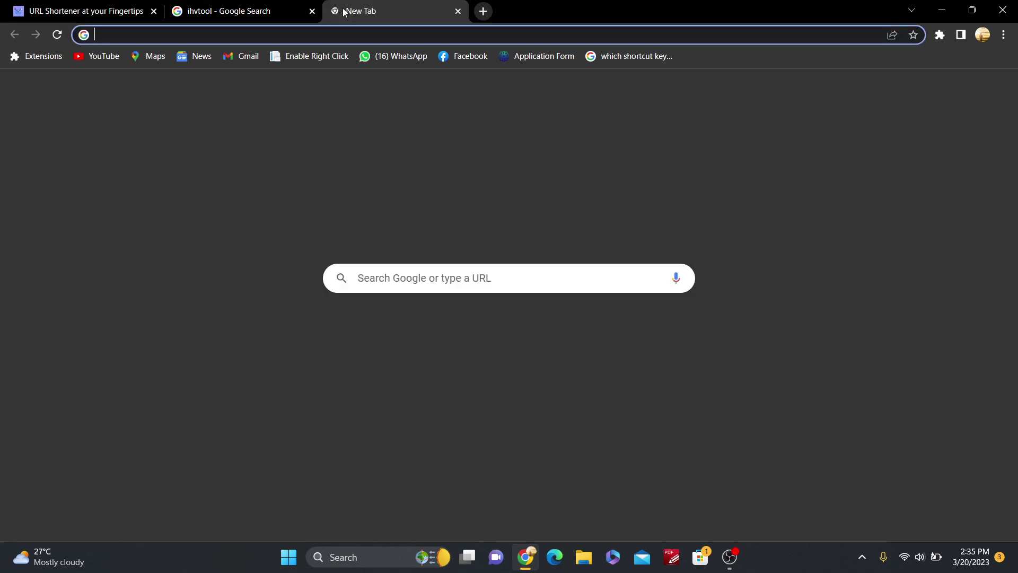
In a new tab, open talkesport.com's CSGO AK-47 skin article and select its web address
{"action": "left_click", "coordinate": [338, 11]}
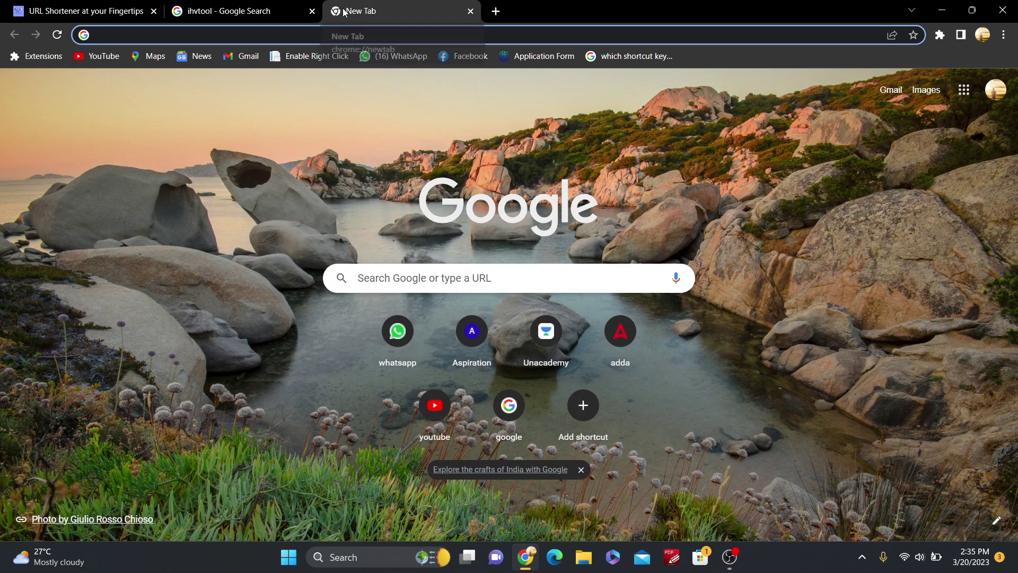
{"action": "type", "text": "talkesport.com"}
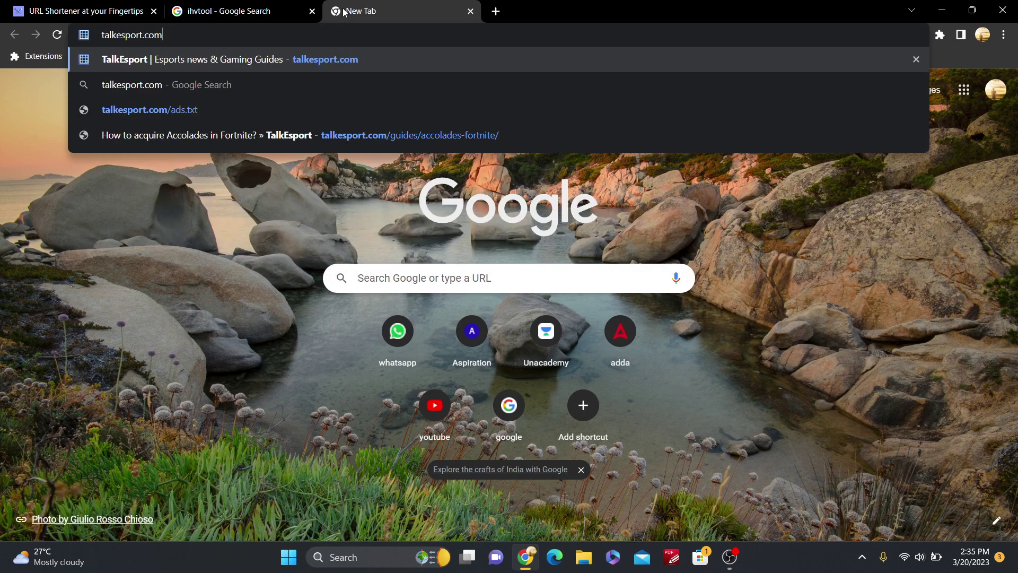
{"action": "key", "text": "Return"}
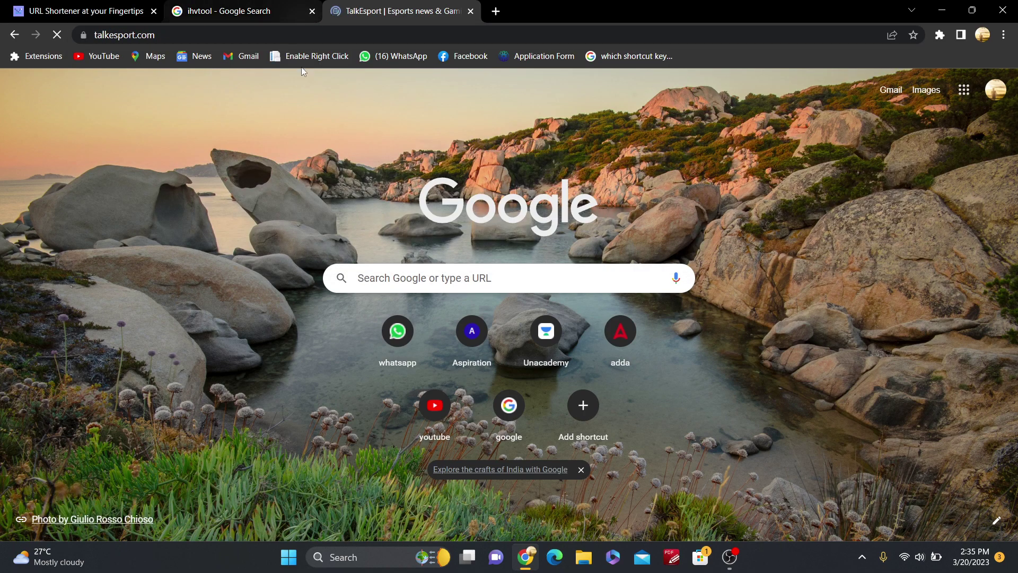
{"action": "scroll", "coordinate": [276, 195], "scroll_direction": "down", "scroll_amount": 2}
{"action": "scroll", "coordinate": [503, 287], "scroll_direction": "down", "scroll_amount": 12}
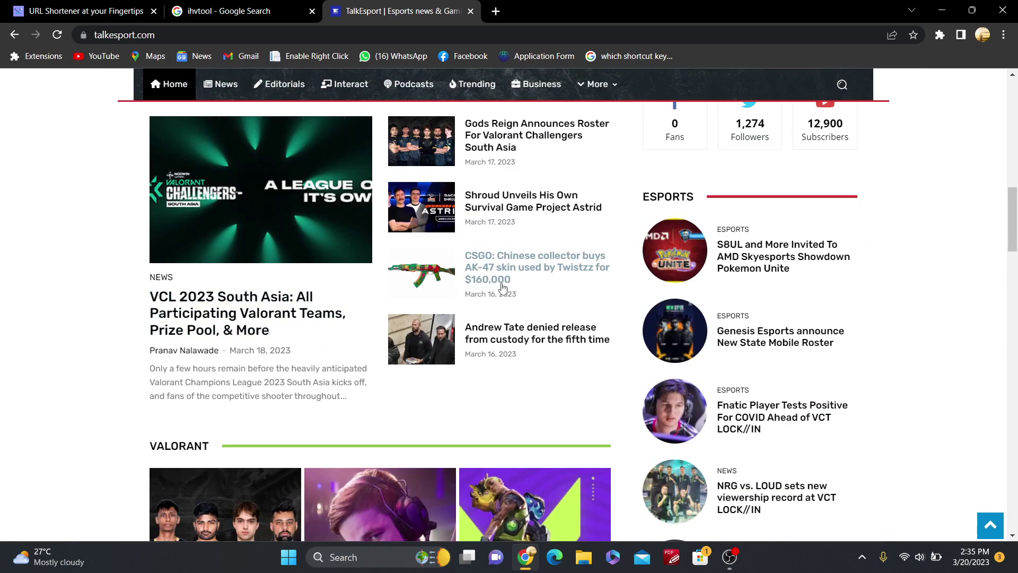
{"action": "left_click", "coordinate": [503, 286]}
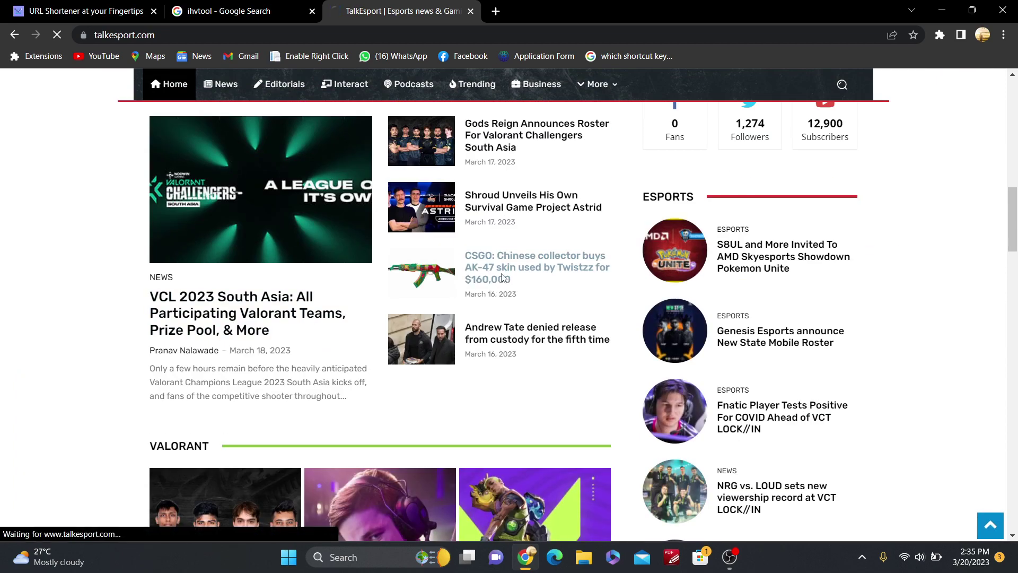
{"action": "left_click", "coordinate": [223, 35]}
{"action": "key", "text": "ctrl+c"}
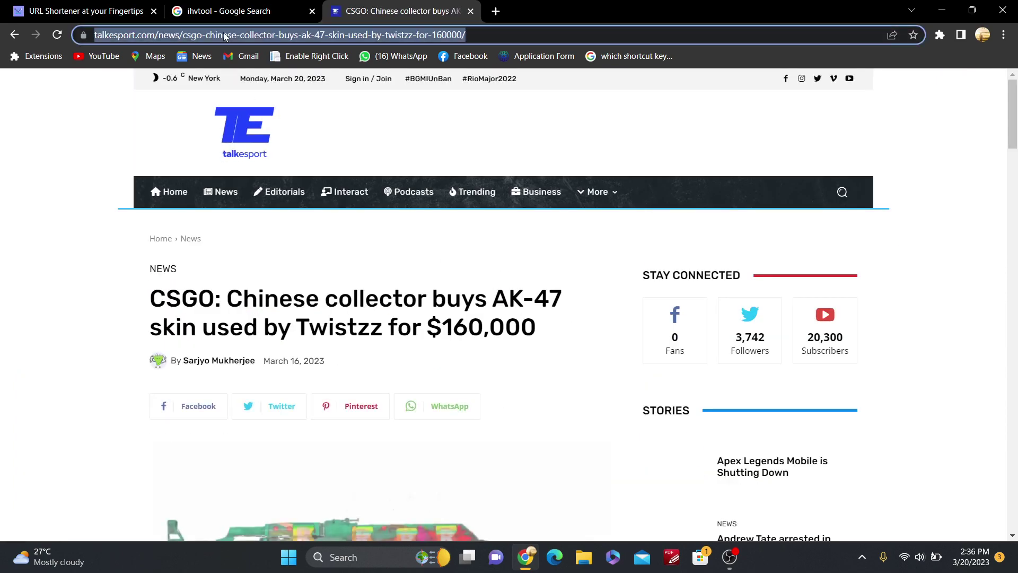
{"action": "left_click", "coordinate": [133, 11]}
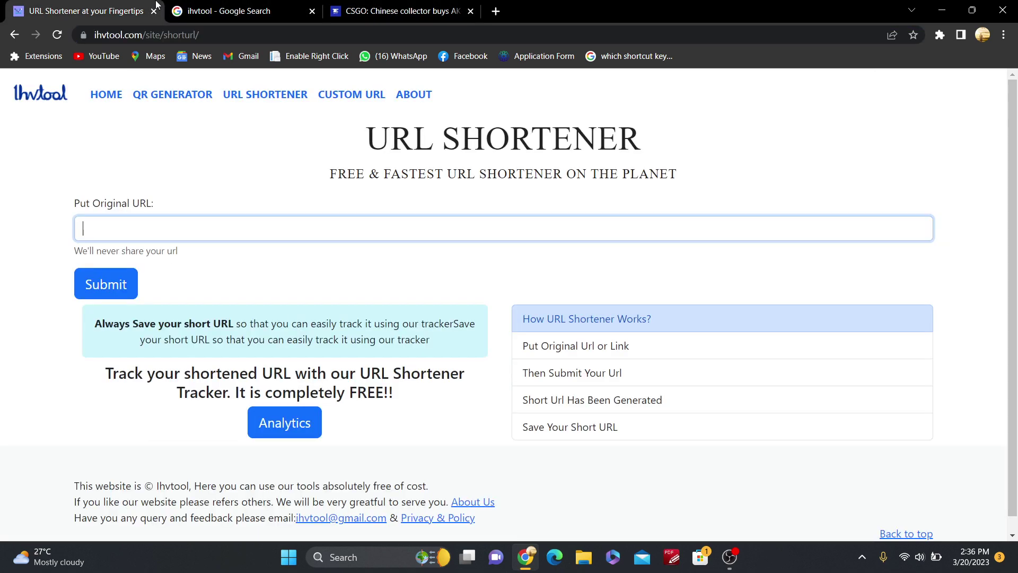
{"action": "key", "text": "ctrl+v"}
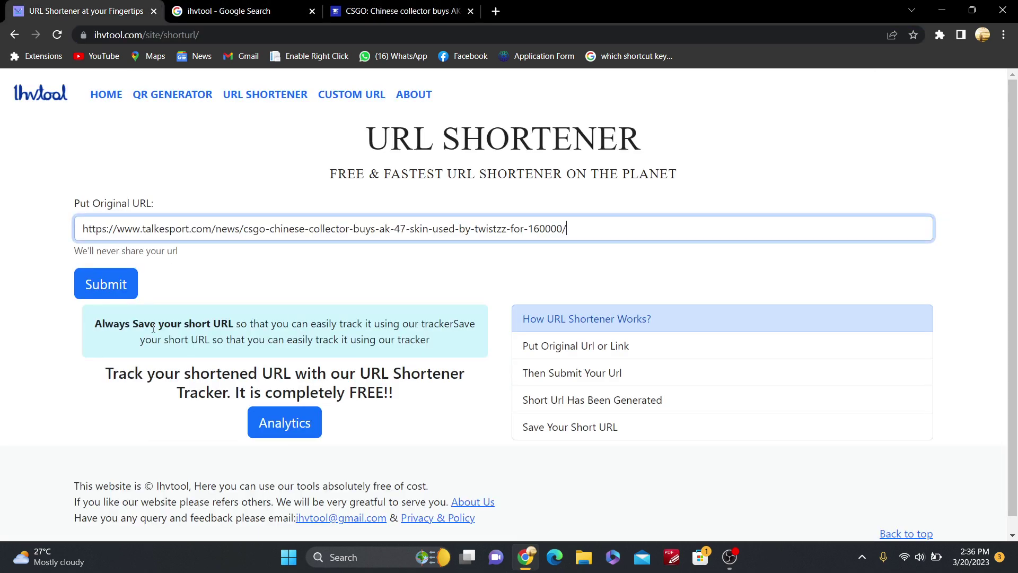
{"action": "left_click", "coordinate": [106, 284]}
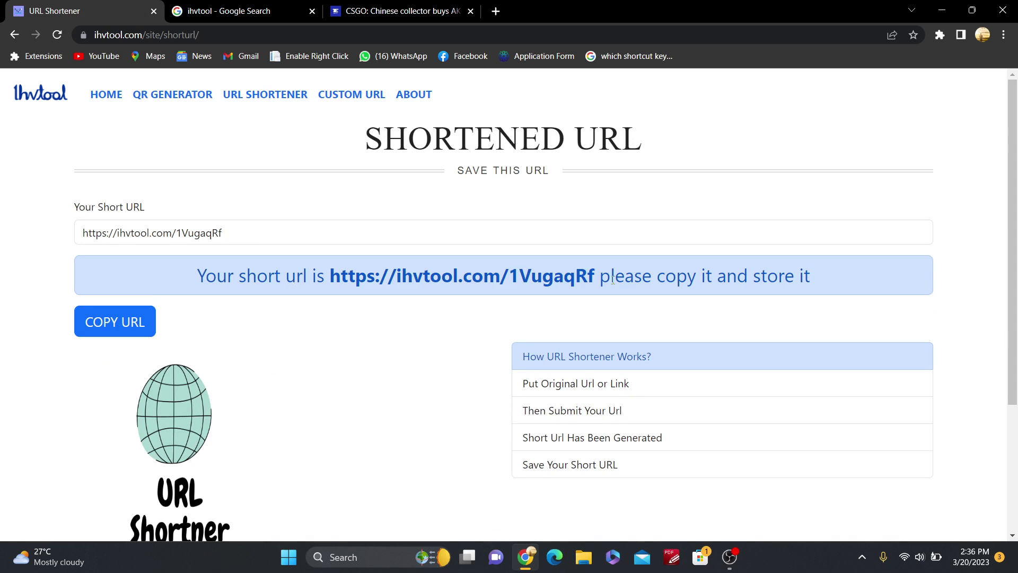
{"action": "left_click_drag", "start_coordinate": [593, 278], "coordinate": [366, 277]}
{"action": "left_click", "coordinate": [115, 321]}
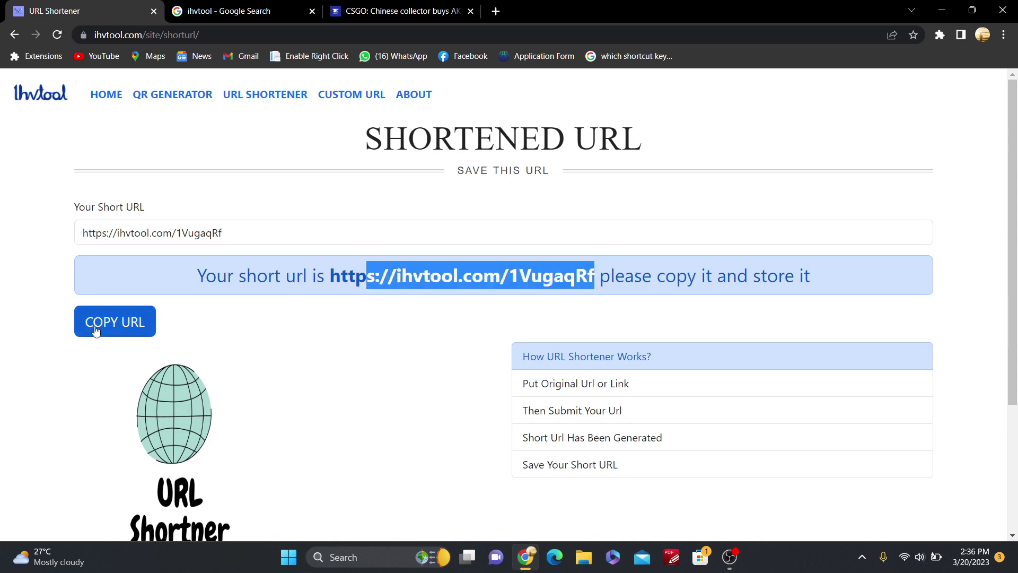
{"action": "left_click", "coordinate": [624, 110]}
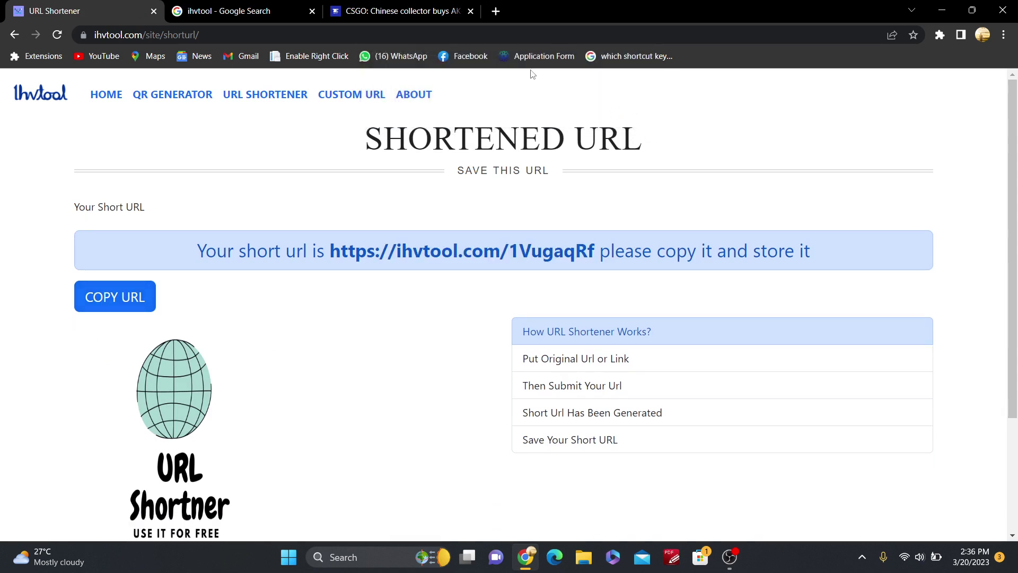
{"action": "left_click", "coordinate": [496, 11]}
{"action": "key", "text": "ctrl+v"}
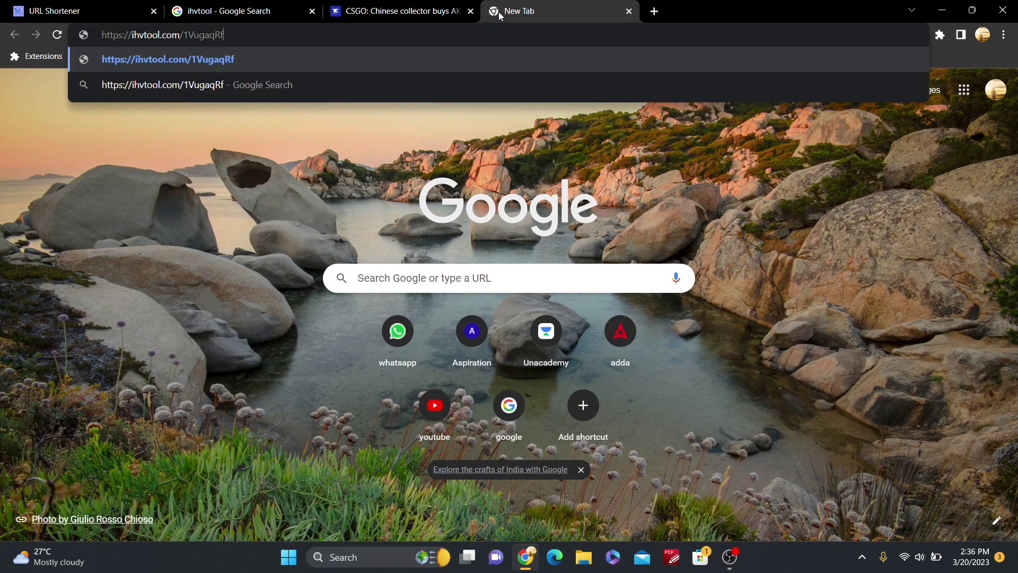
{"action": "key", "text": "Return"}
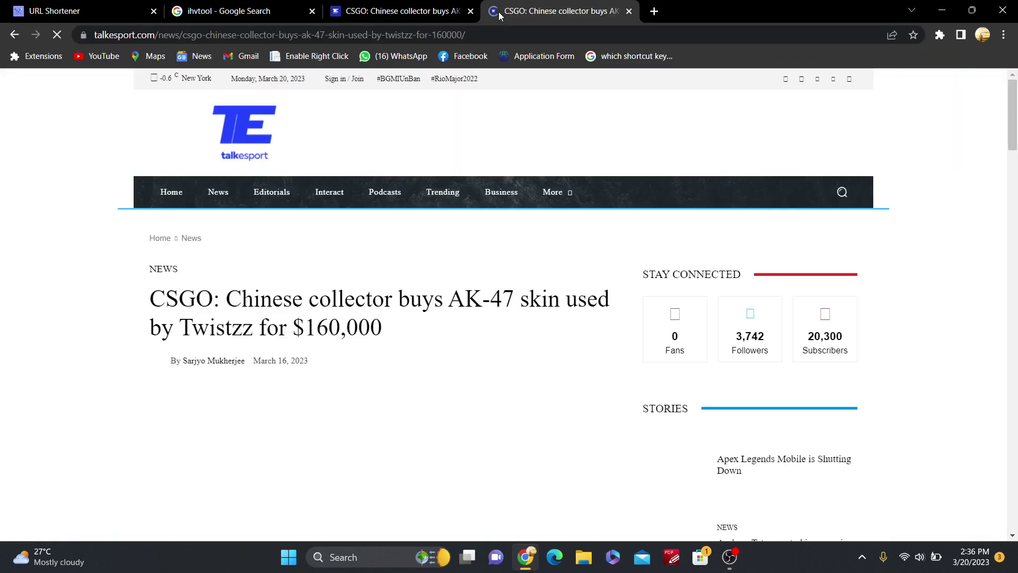
{"action": "left_click_drag", "start_coordinate": [467, 35], "coordinate": [2, 37]}
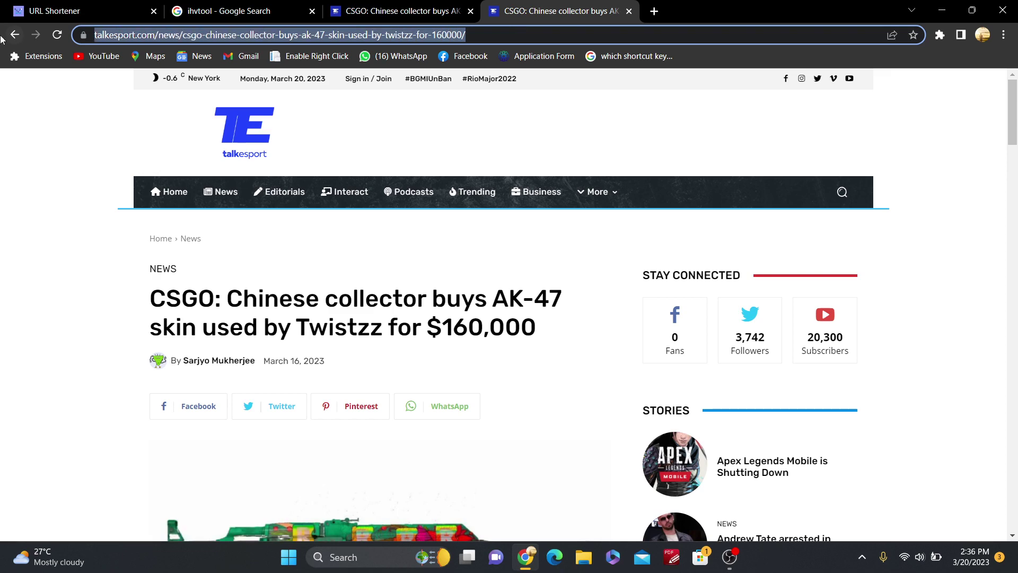
{"action": "key", "text": "ctrl+v"}
{"action": "key", "text": "Return"}
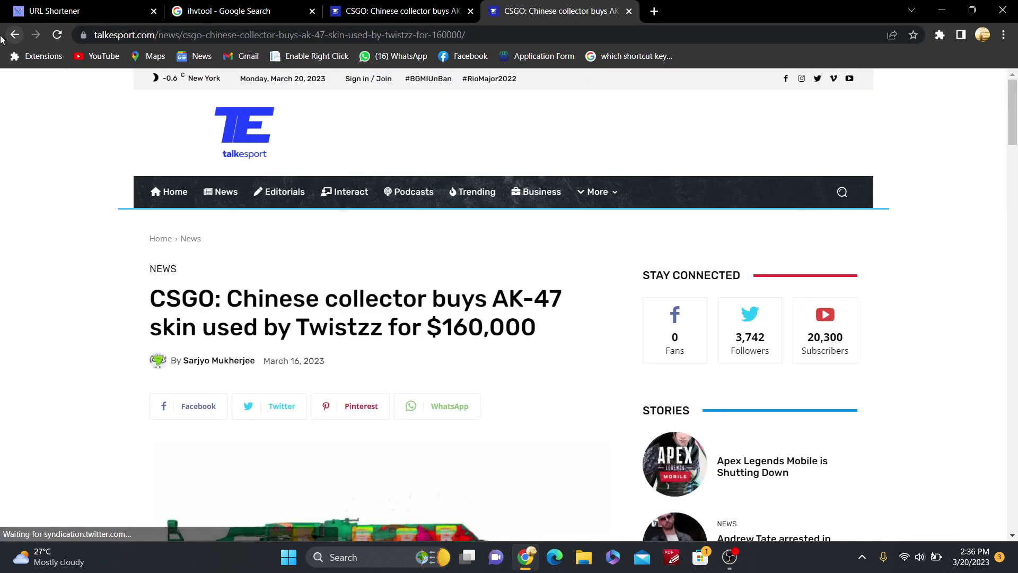
{"action": "left_click", "coordinate": [629, 11]}
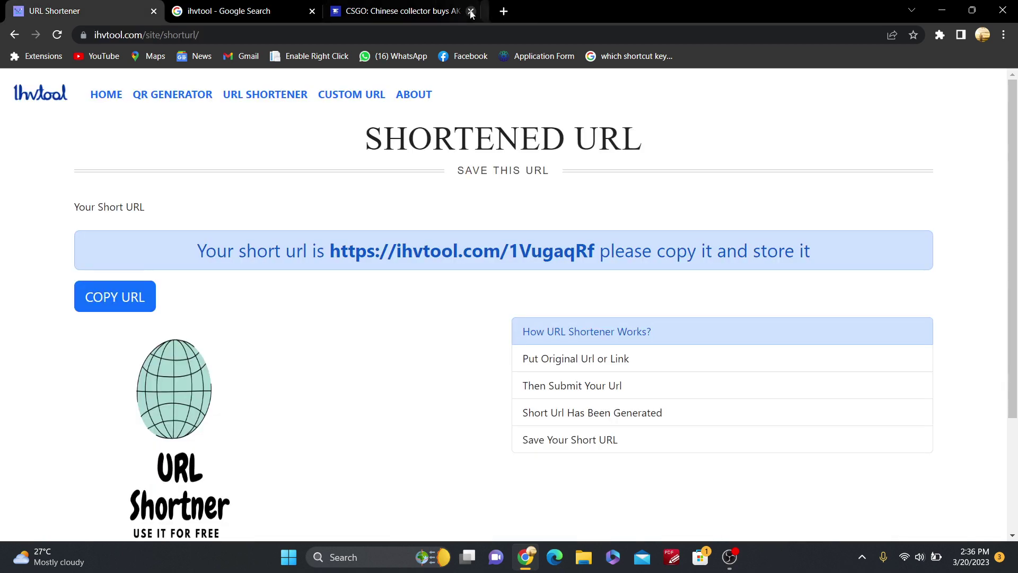
Visit the short link in two more new tabs, closing each, then return to the ihvtool home page
{"action": "left_click", "coordinate": [499, 11]}
{"action": "key", "text": "ctrl+v"}
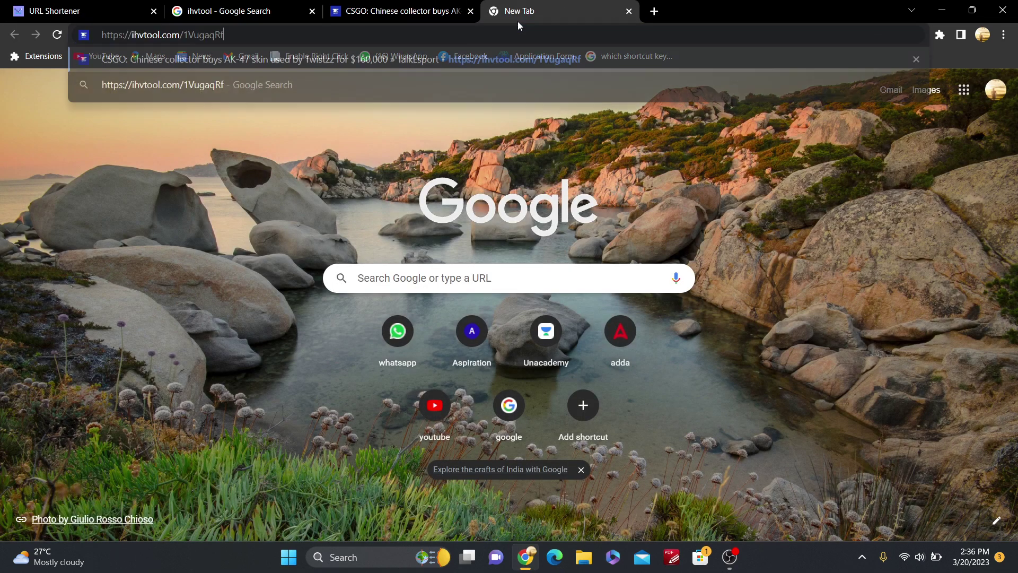
{"action": "key", "text": "Return"}
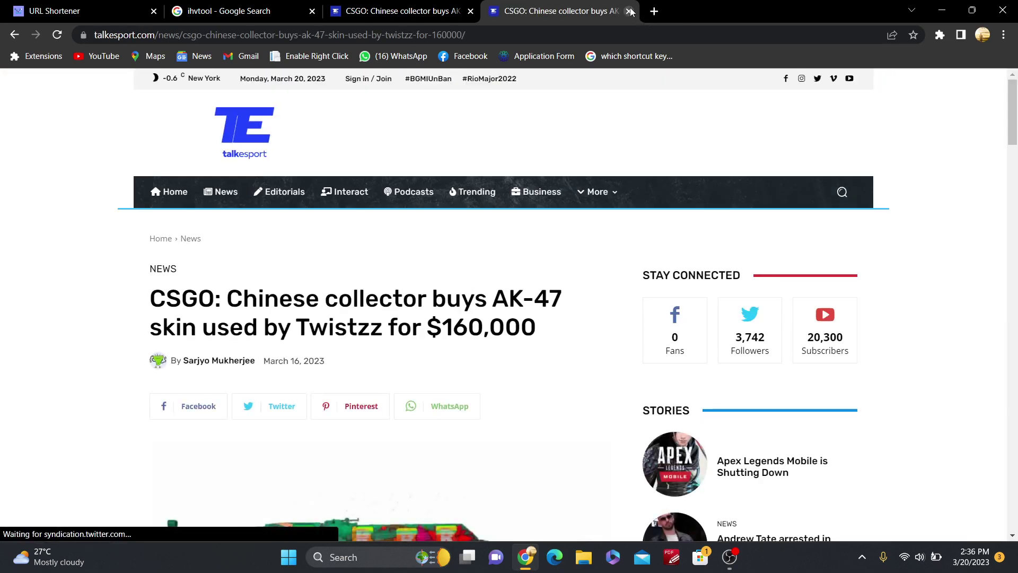
{"action": "left_click", "coordinate": [630, 11]}
{"action": "left_click", "coordinate": [490, 13]}
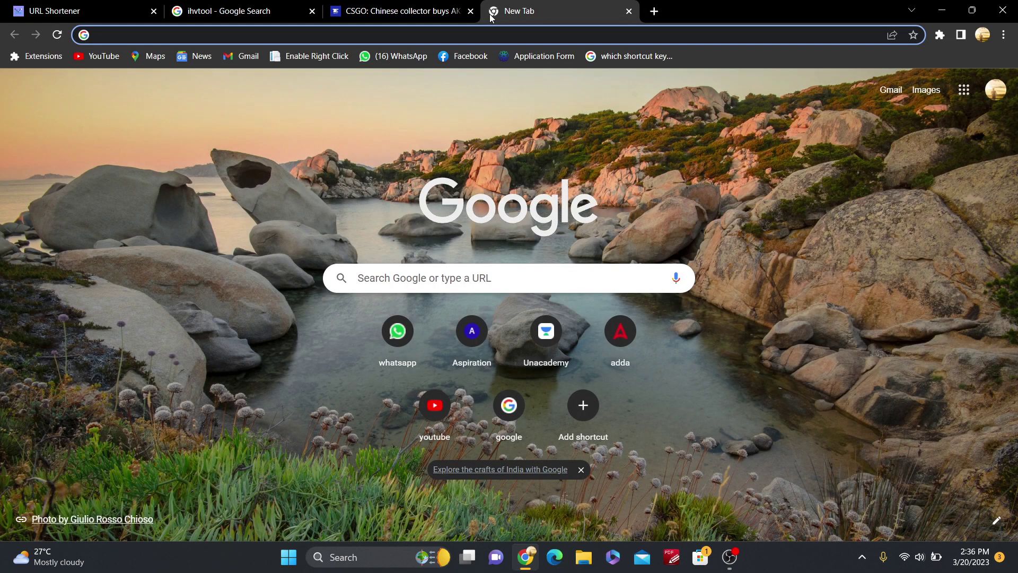
{"action": "key", "text": "ctrl+v"}
{"action": "key", "text": "Return"}
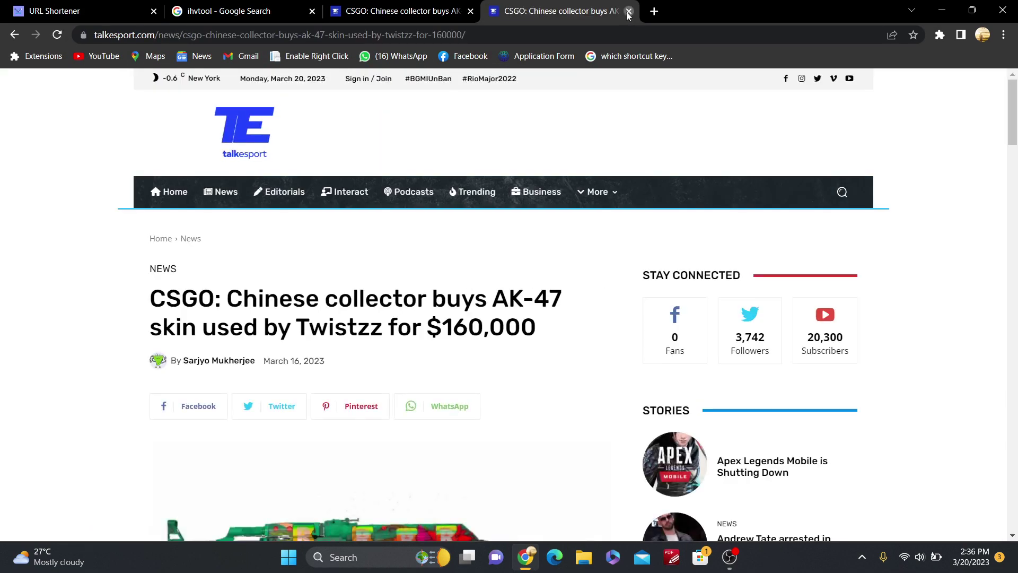
{"action": "left_click", "coordinate": [629, 12]}
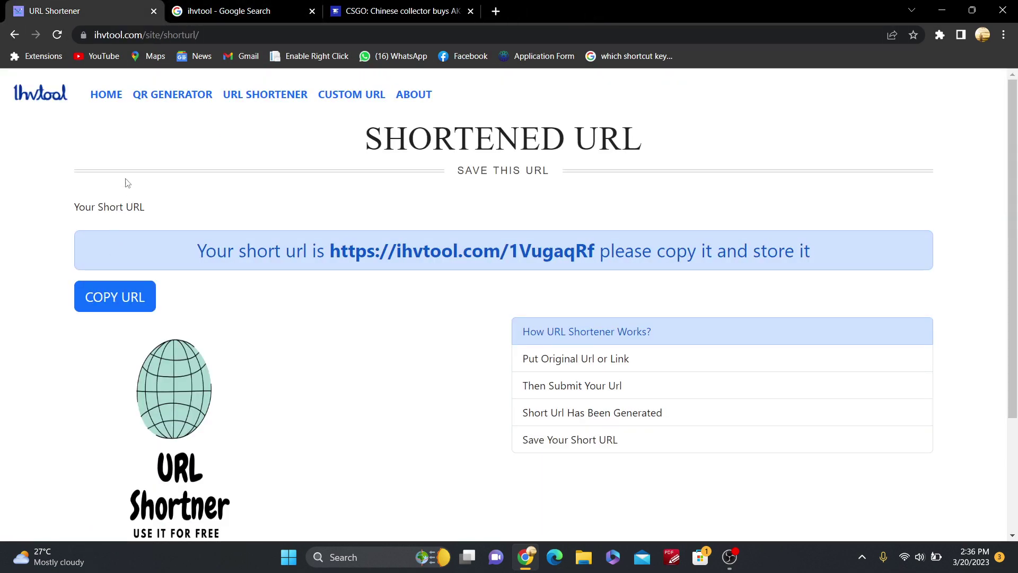
{"action": "left_click", "coordinate": [113, 95]}
{"action": "scroll", "coordinate": [227, 267], "scroll_direction": "down", "scroll_amount": 5}
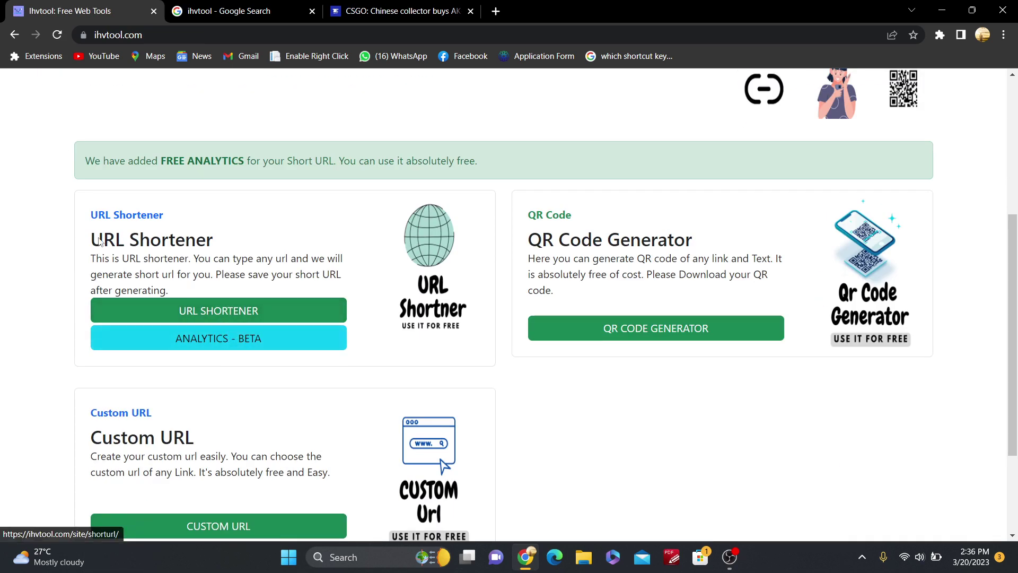
Move between ihvtool's Analytics, URL Shortener and home pages, ending on the Analytics page
{"action": "left_click", "coordinate": [195, 334]}
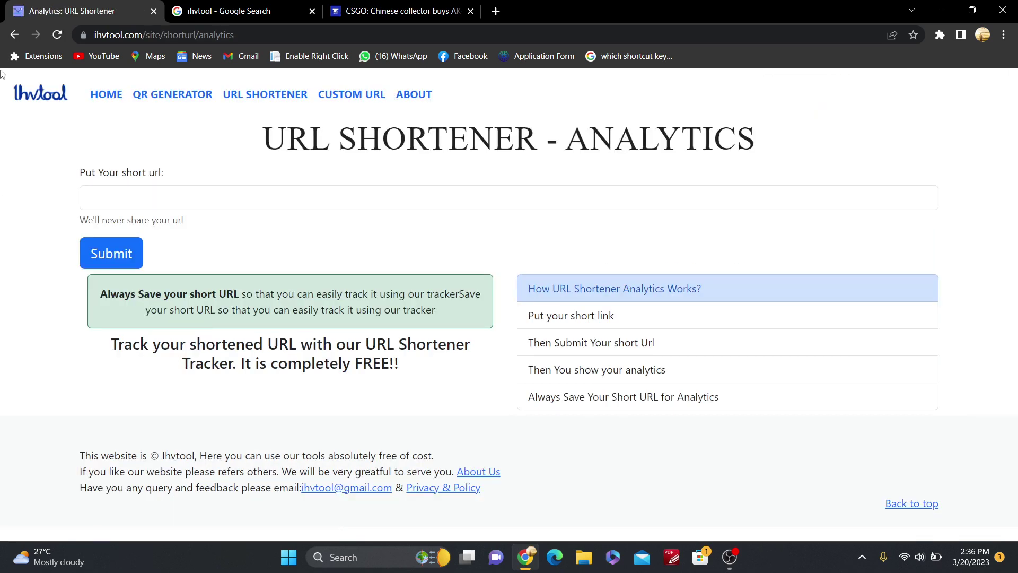
{"action": "left_click", "coordinate": [13, 35]}
{"action": "left_click", "coordinate": [232, 308]}
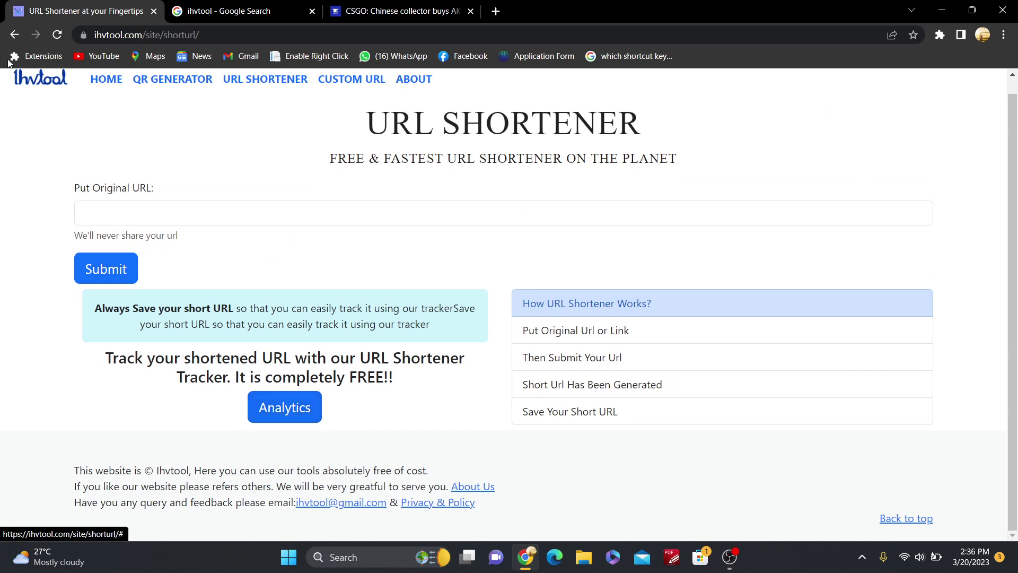
{"action": "left_click", "coordinate": [13, 35]}
{"action": "left_click", "coordinate": [229, 344]}
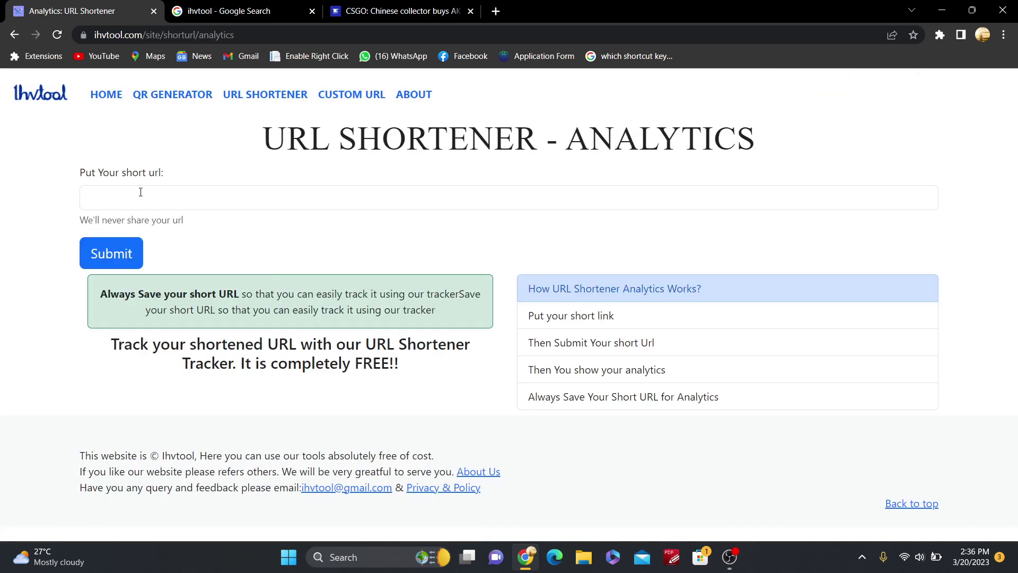
{"action": "left_click_drag", "start_coordinate": [253, 149], "coordinate": [759, 144]}
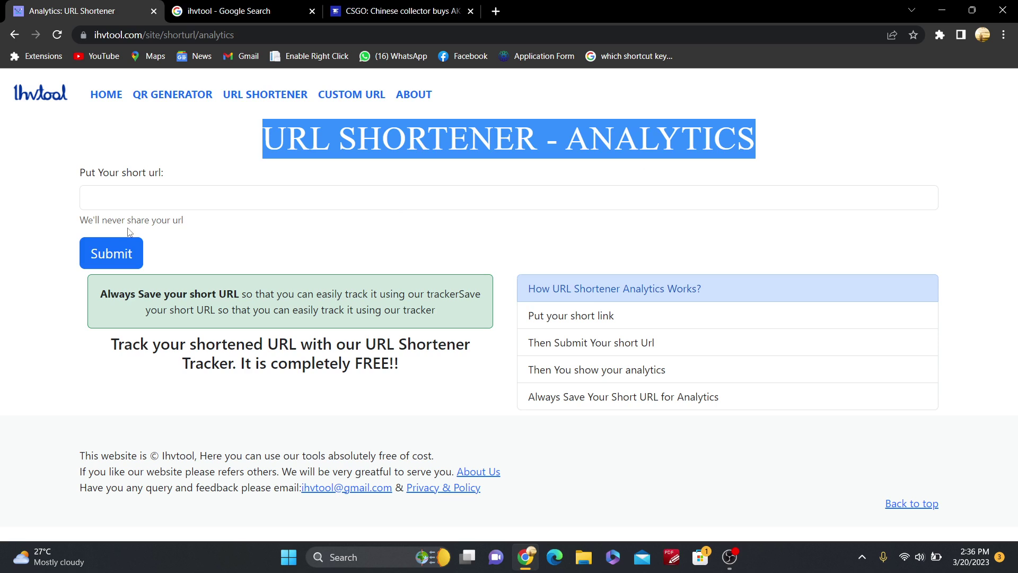
{"action": "left_click", "coordinate": [119, 186]}
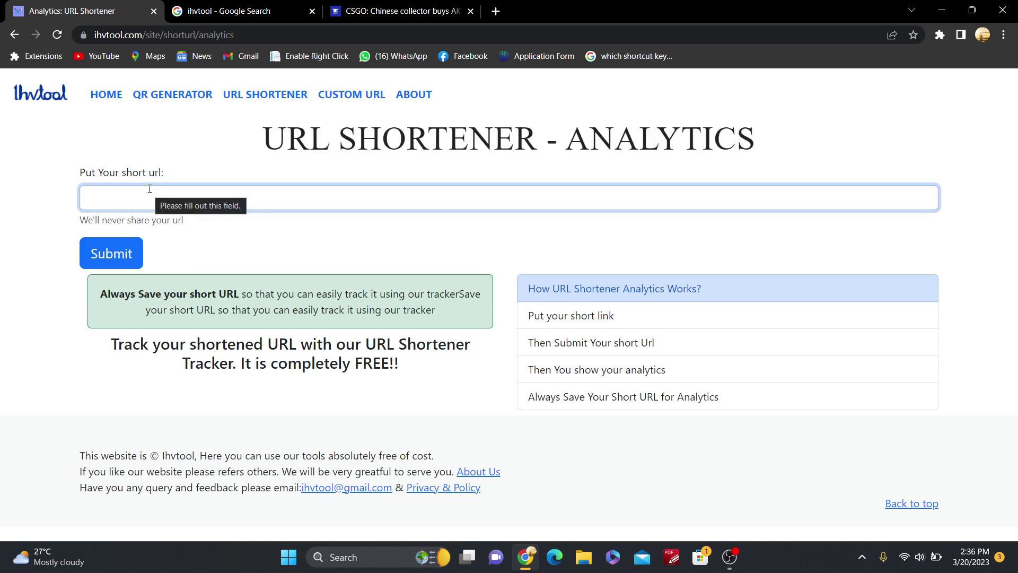
{"action": "key", "text": "ctrl+v"}
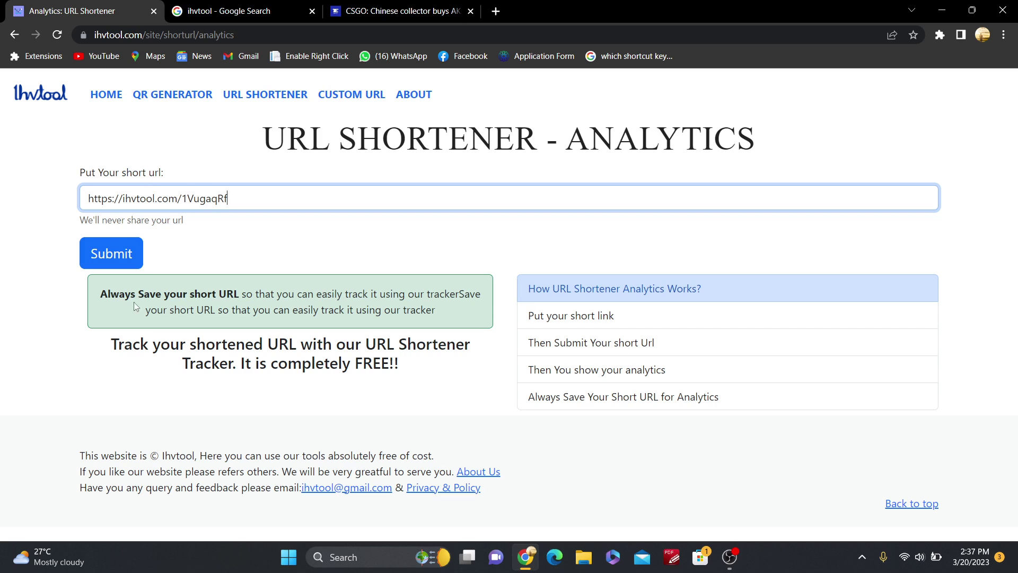
{"action": "left_click", "coordinate": [112, 253]}
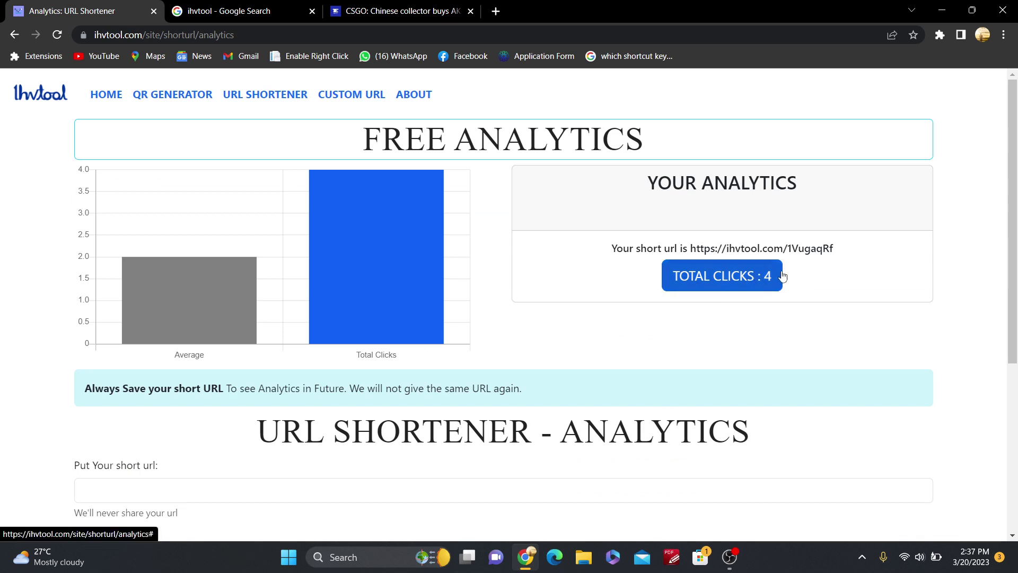
{"action": "mouse_move", "coordinate": [381, 281]}
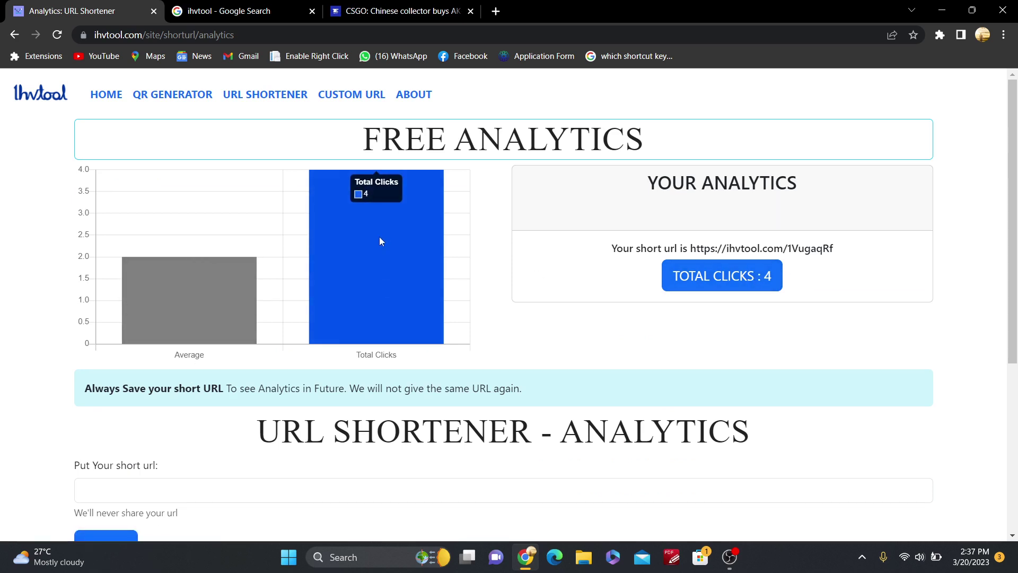
{"action": "left_click", "coordinate": [498, 11]}
{"action": "type", "text": "https://ihvtool.com/1VugaqRf"}
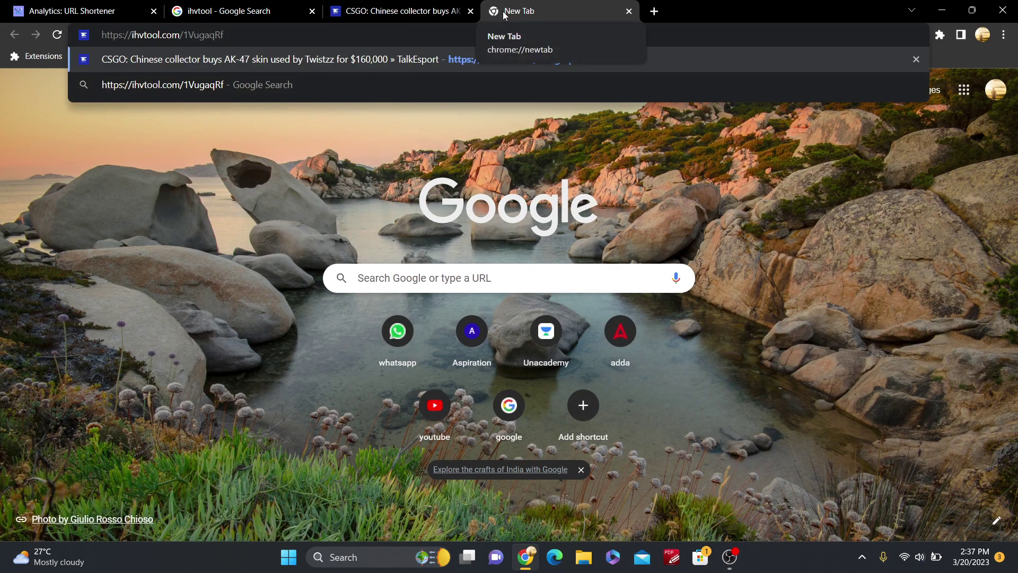
{"action": "key", "text": "Return"}
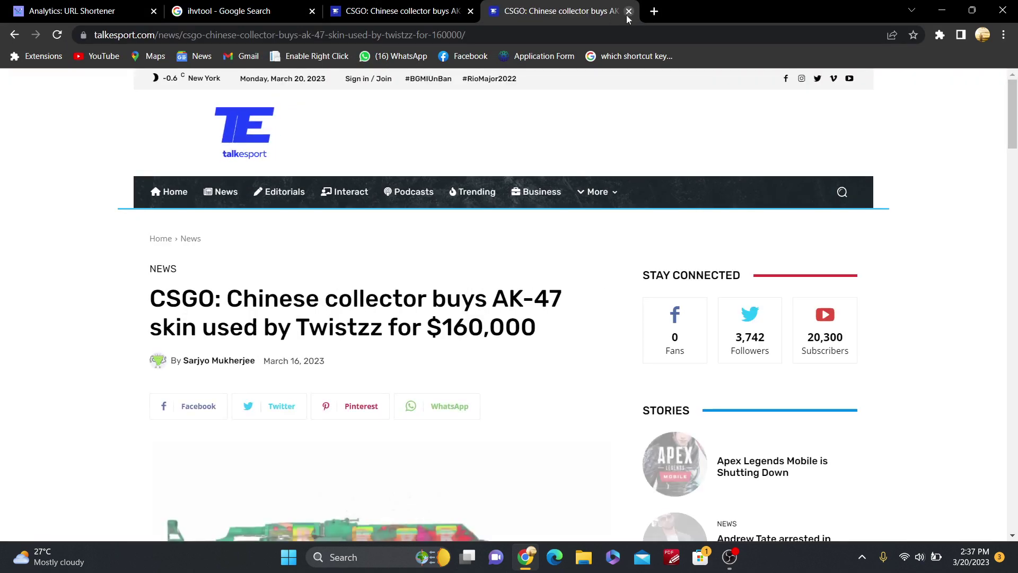
{"action": "key", "text": "ctrl+w"}
{"action": "left_click", "coordinate": [494, 11]}
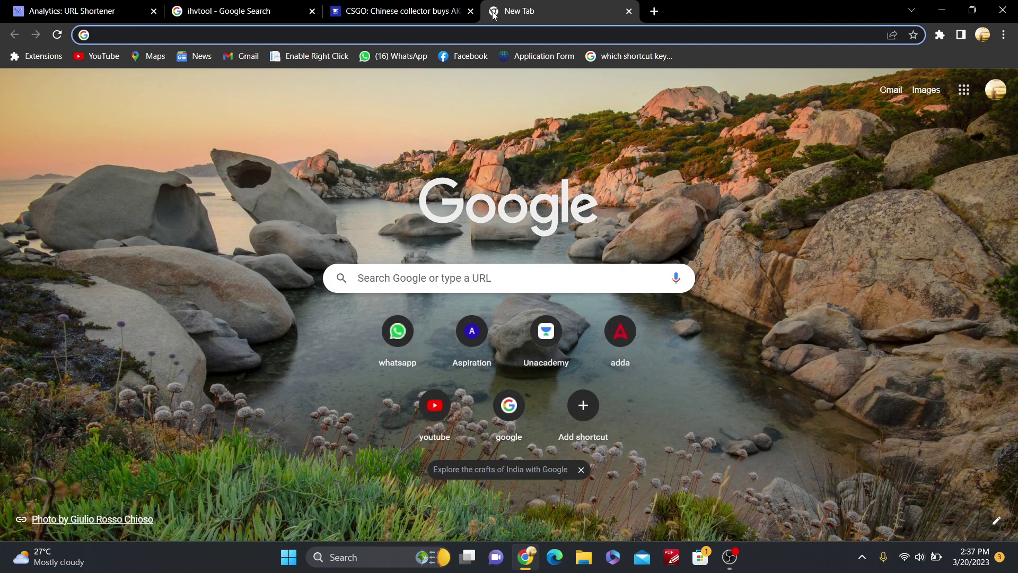
{"action": "type", "text": "https://ihvtool.com/1VugaqRf"}
{"action": "key", "text": "Return"}
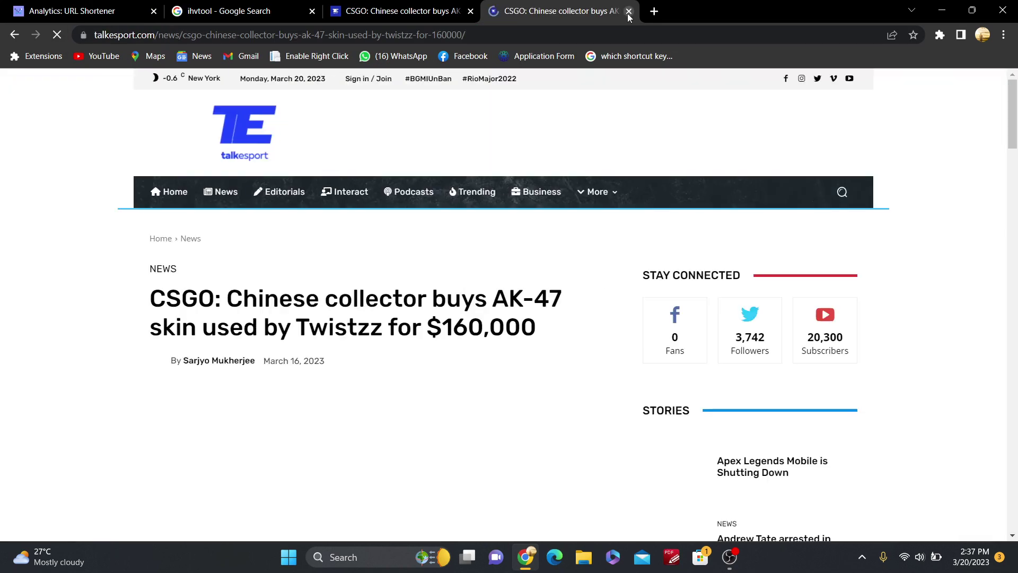
{"action": "left_click", "coordinate": [629, 11]}
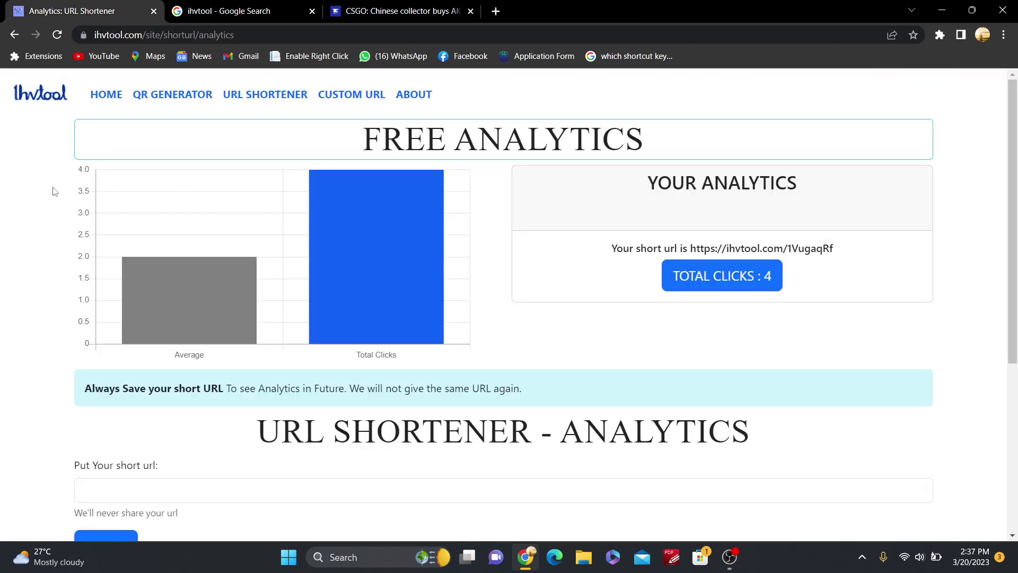
{"action": "left_click", "coordinate": [126, 489]}
{"action": "scroll", "coordinate": [143, 483], "scroll_direction": "down", "scroll_amount": 5}
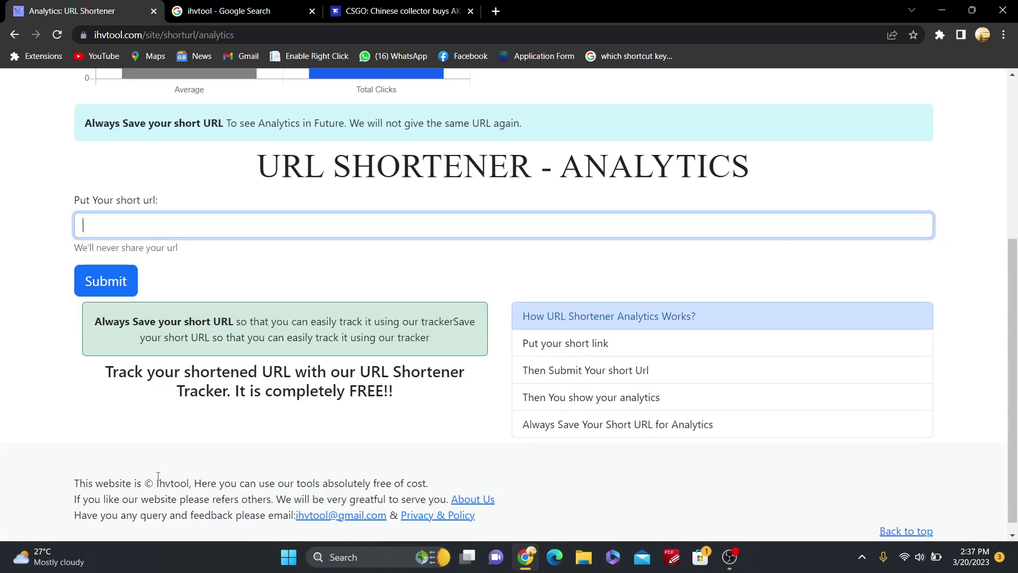
{"action": "type", "text": "https://ihvtool.com/1VugaqRf"}
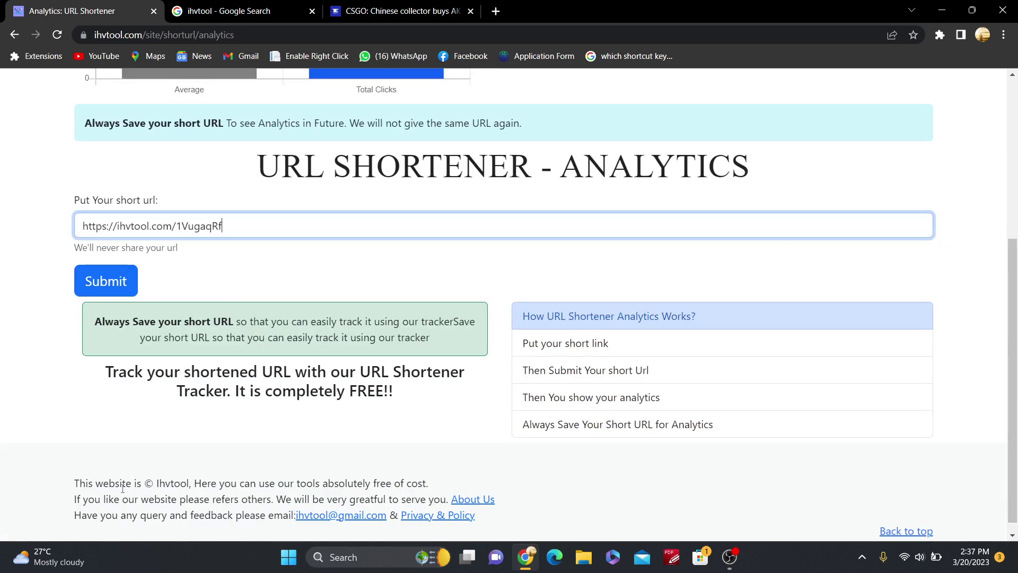
{"action": "left_click", "coordinate": [84, 281]}
{"action": "mouse_move", "coordinate": [399, 191]}
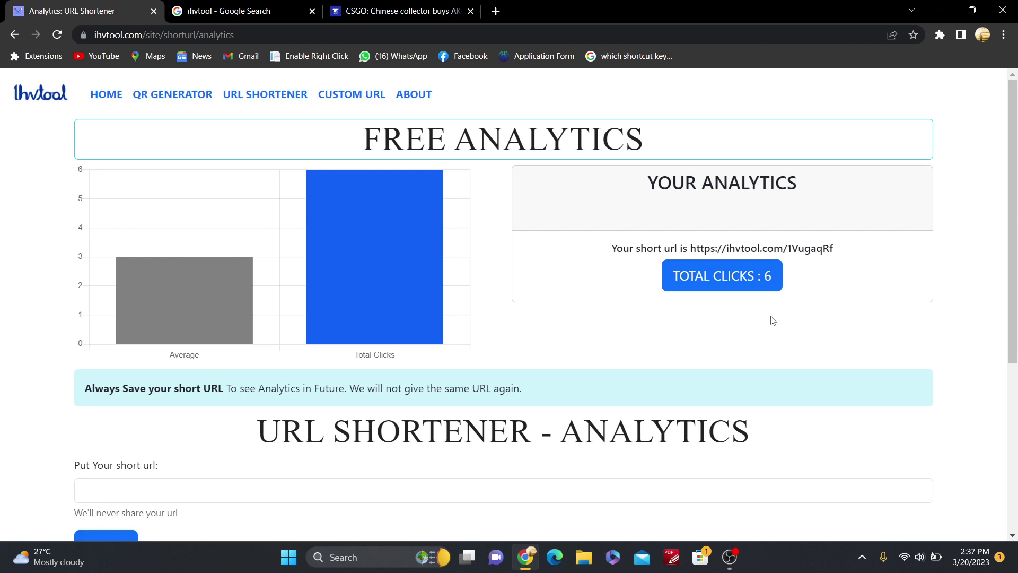
Visit the QR Generator and Custom URL pages, looking over the empty custom-name form, then return home
{"action": "left_click", "coordinate": [163, 103]}
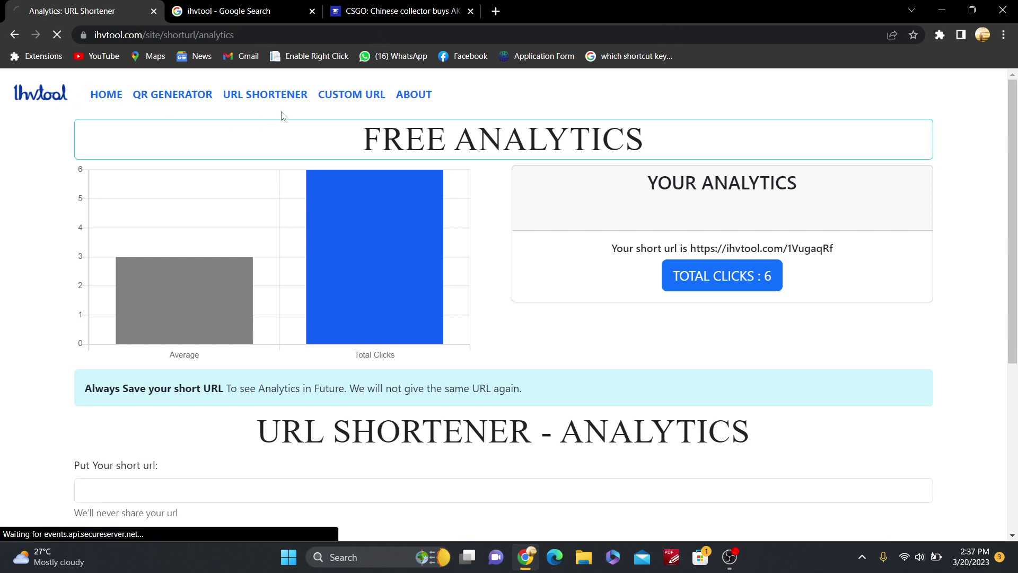
{"action": "left_click", "coordinate": [330, 100]}
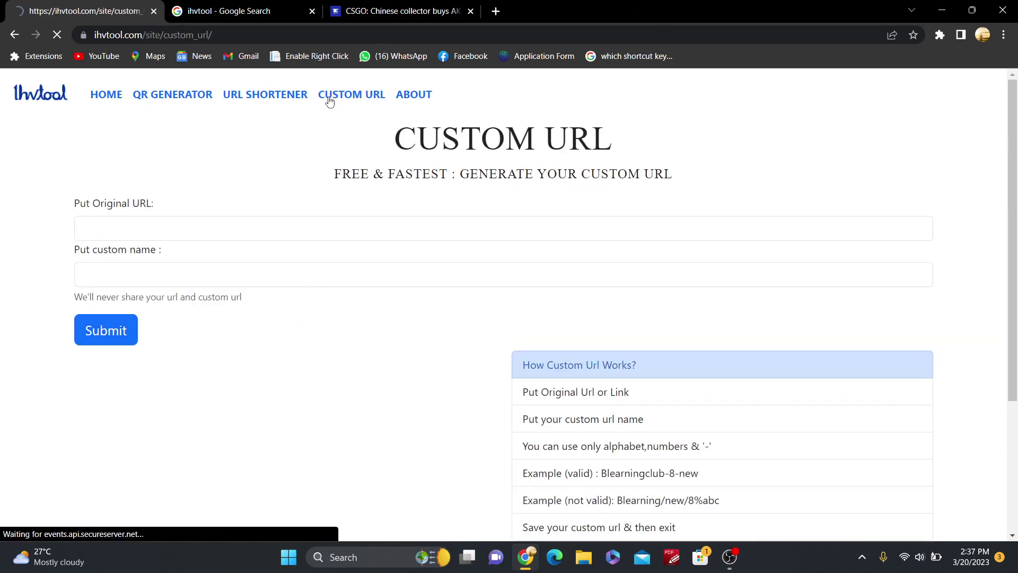
{"action": "left_click", "coordinate": [177, 264]}
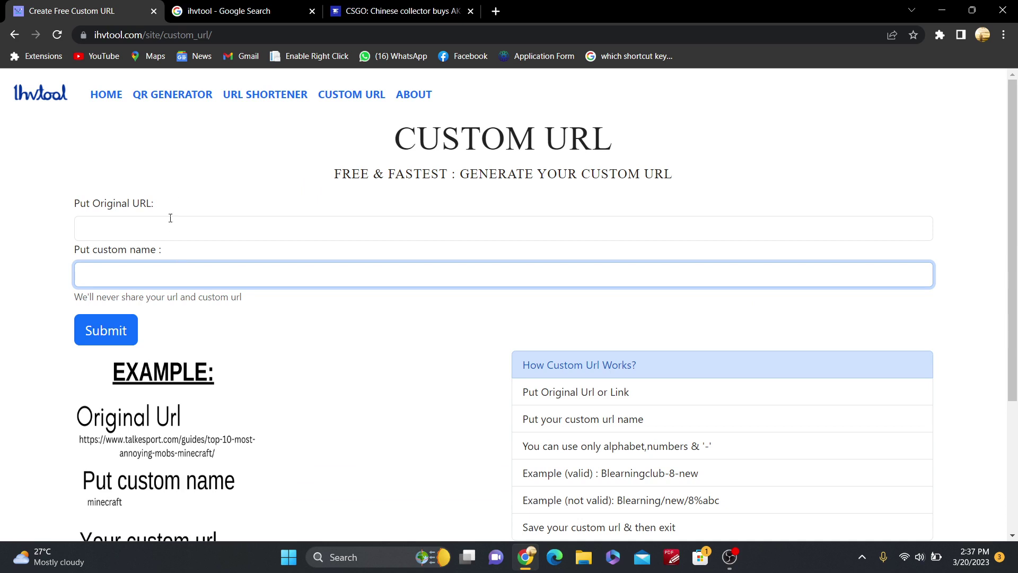
{"action": "scroll", "coordinate": [178, 266], "scroll_direction": "down", "scroll_amount": 3}
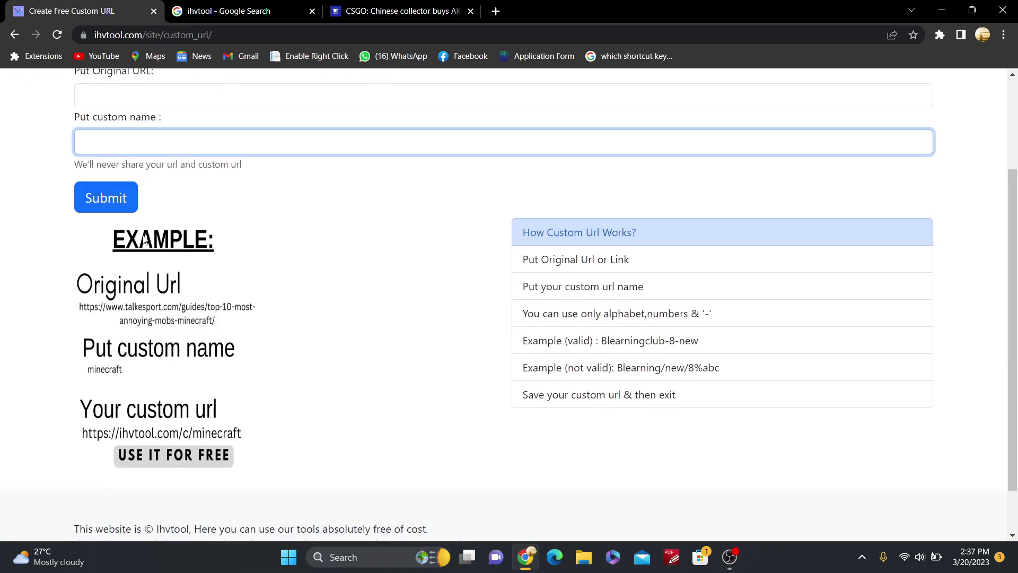
{"action": "scroll", "coordinate": [141, 229], "scroll_direction": "up", "scroll_amount": 3}
{"action": "left_click", "coordinate": [108, 96]}
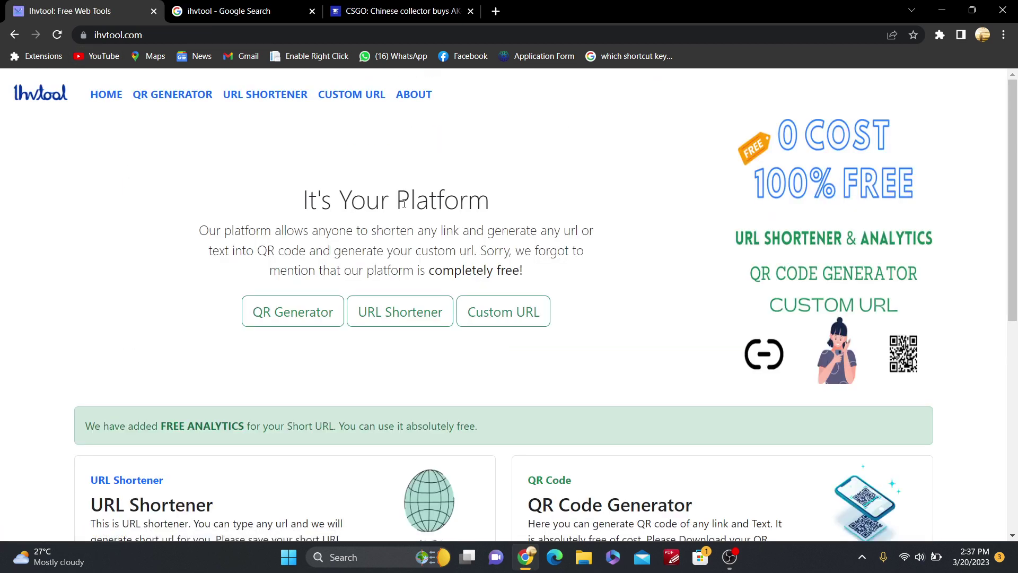
Scroll the ihvtool home page to review the URL Shortener, QR Code Generator and Custom URL cards
{"action": "scroll", "coordinate": [416, 364], "scroll_direction": "down", "scroll_amount": 3}
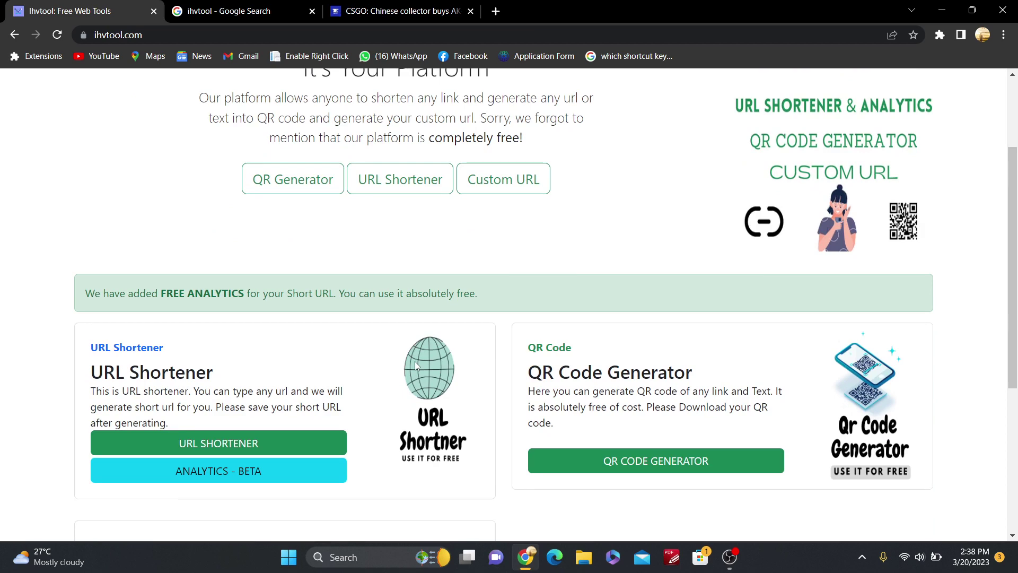
{"action": "scroll", "coordinate": [136, 272], "scroll_direction": "up", "scroll_amount": 2}
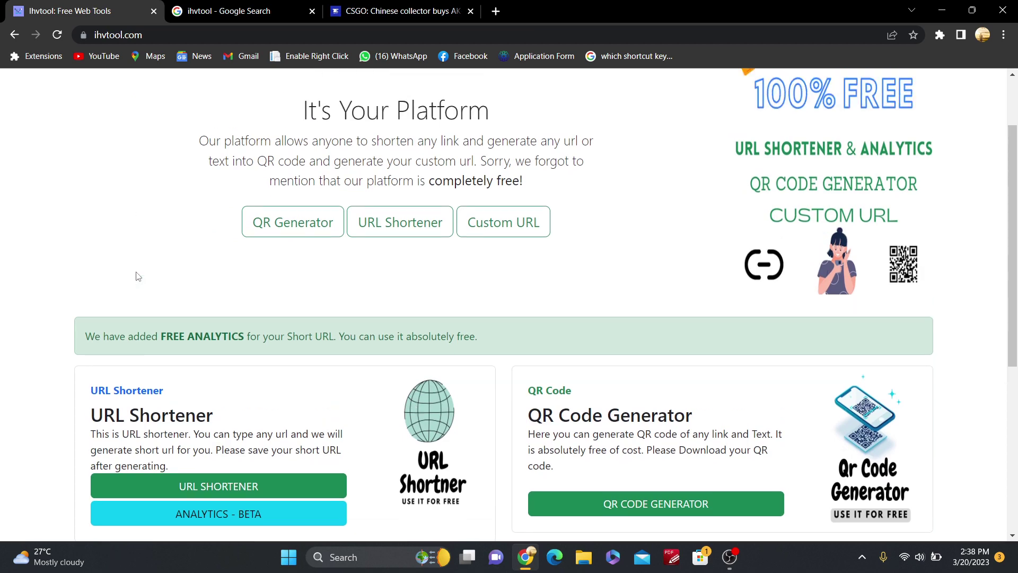
{"action": "scroll", "coordinate": [196, 263], "scroll_direction": "down", "scroll_amount": 3}
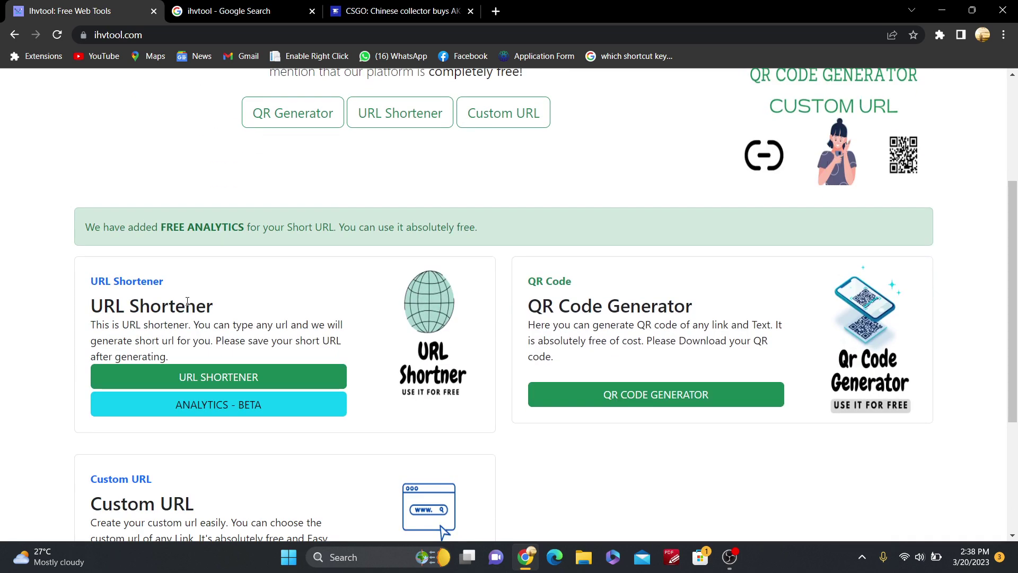
{"action": "scroll", "coordinate": [188, 302], "scroll_direction": "up", "scroll_amount": 2}
{"action": "scroll", "coordinate": [187, 304], "scroll_direction": "down", "scroll_amount": 2}
{"action": "scroll", "coordinate": [187, 302], "scroll_direction": "up", "scroll_amount": 2}
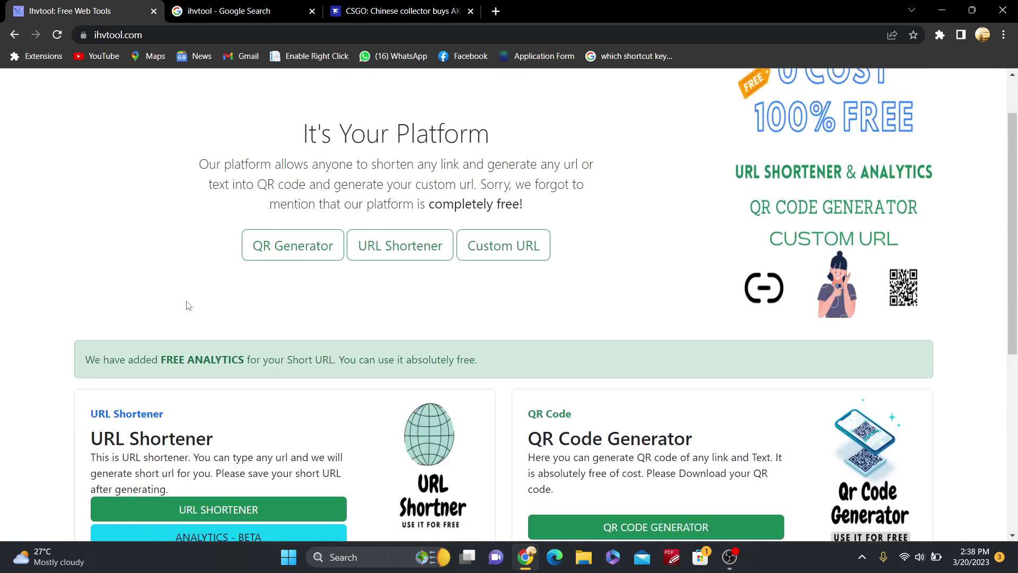
{"action": "scroll", "coordinate": [188, 301], "scroll_direction": "down", "scroll_amount": 2}
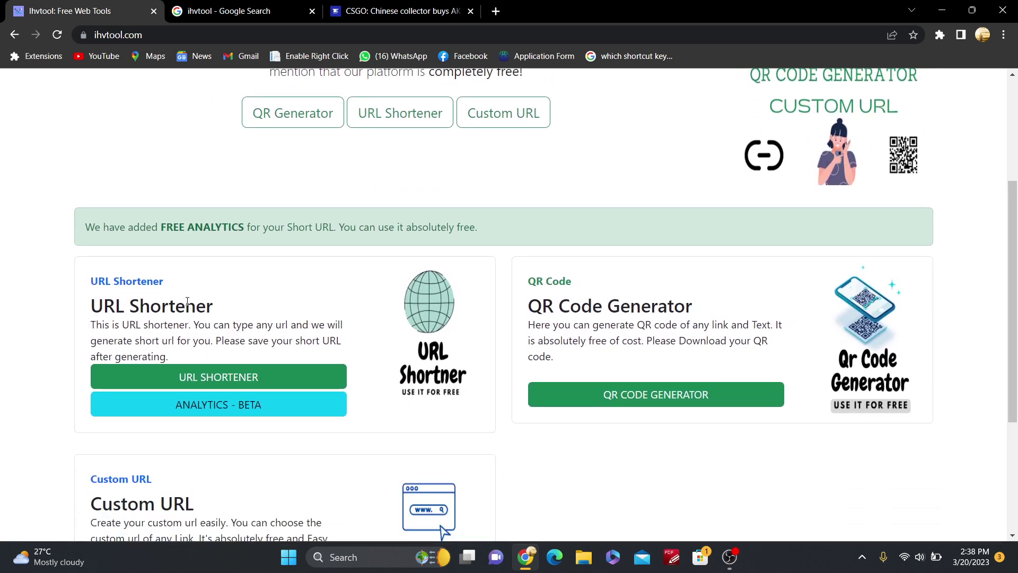